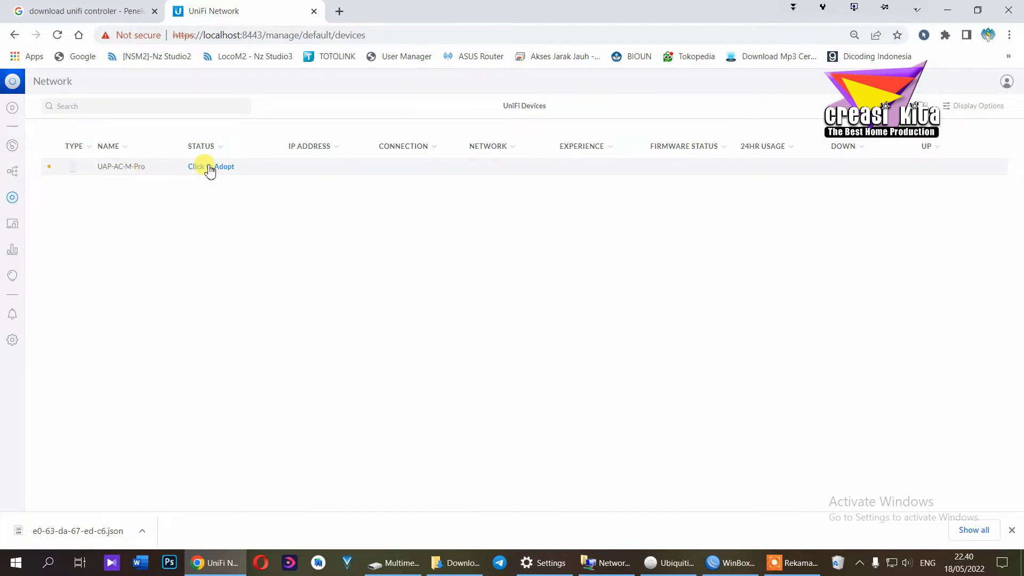
Adopt the pending UAP-AC-M-Pro so it comes Online, wired, at 192.168.2.3
left_click(210, 166)
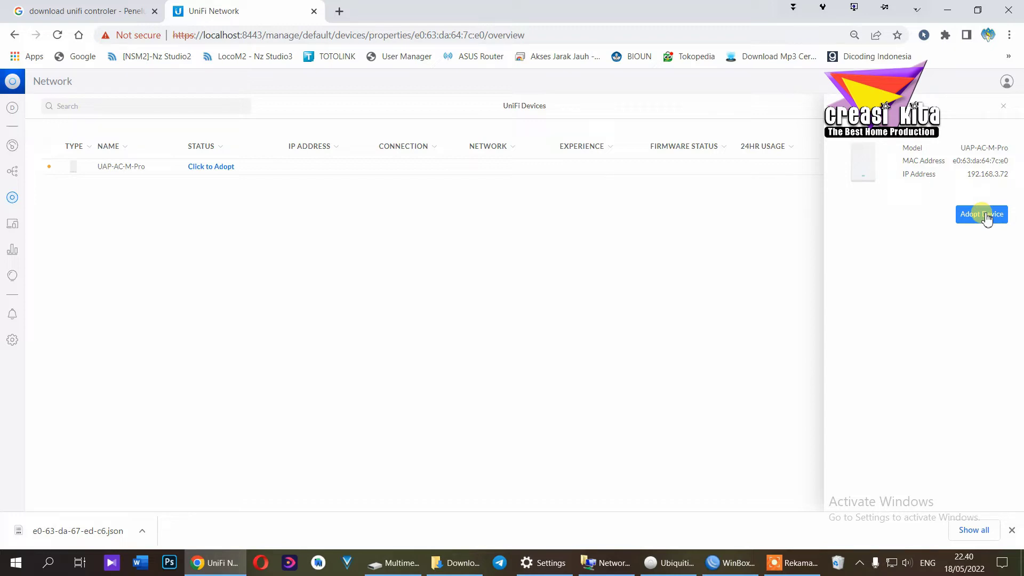
left_click(986, 218)
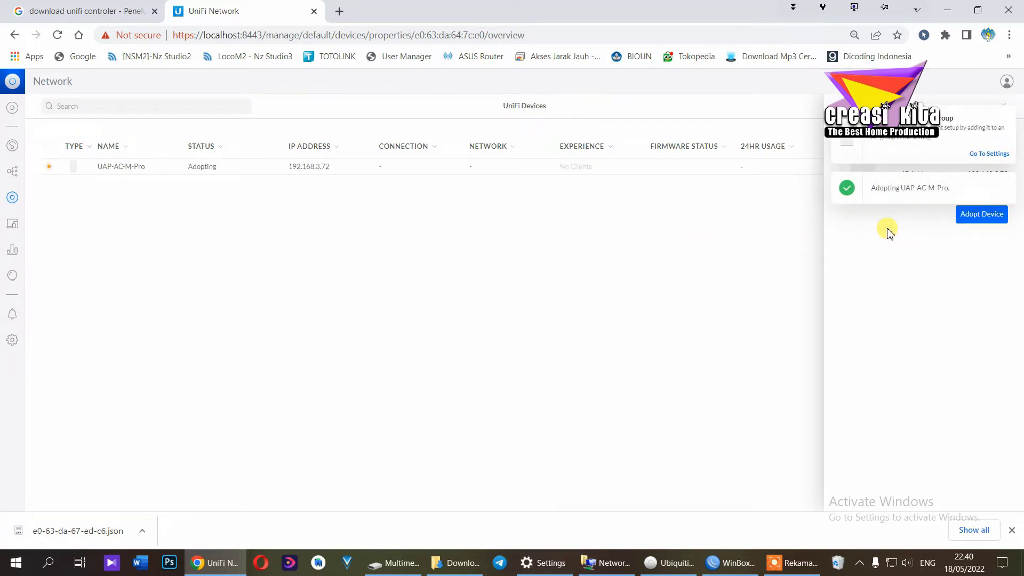
left_click(343, 222)
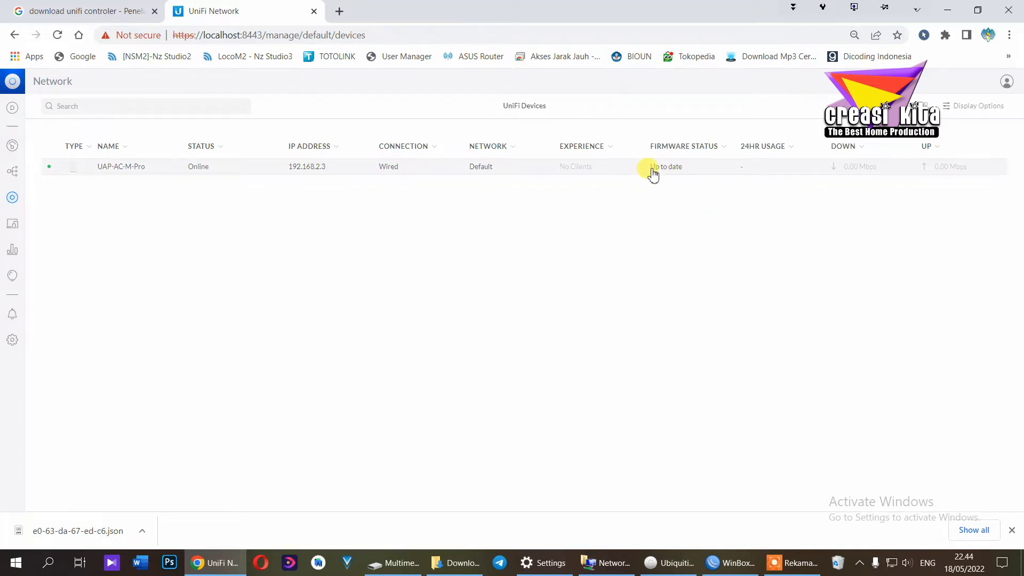
Open the UAP-AC-M-Pro's overview and expand its History and General uptime/memory stats
left_click(220, 172)
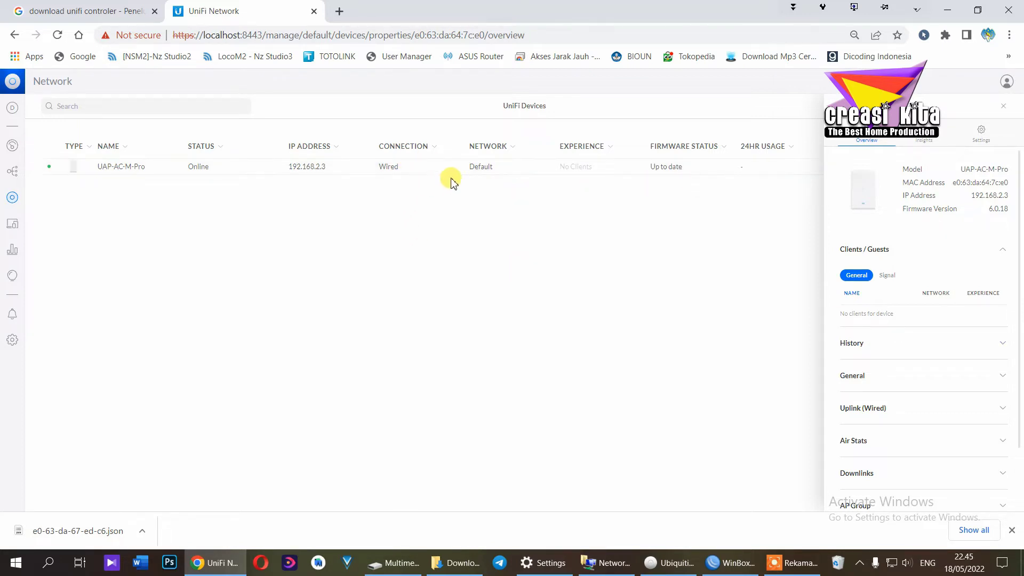
left_click(1002, 343)
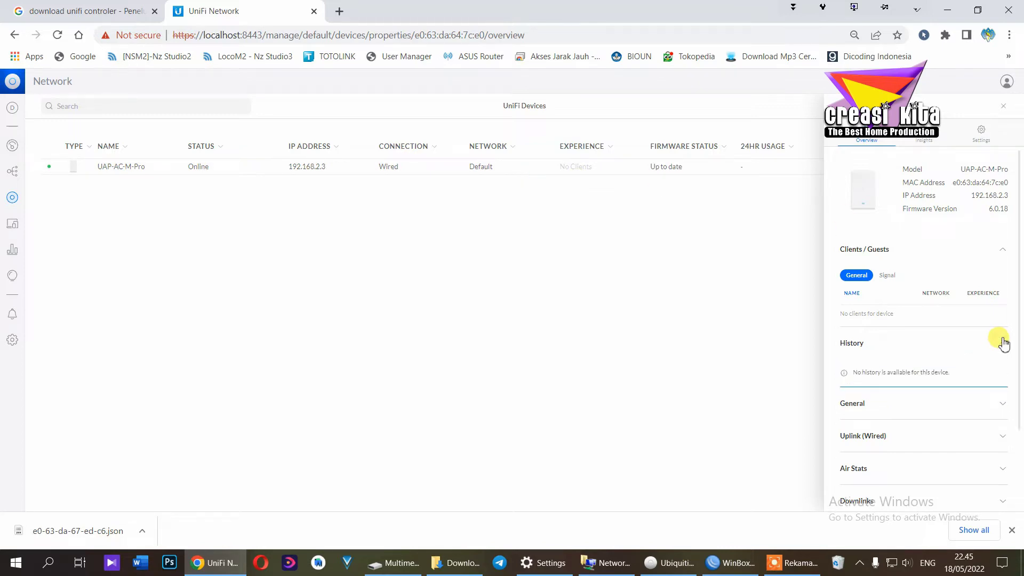
left_click(1001, 403)
scroll(1001, 397, "down", 3)
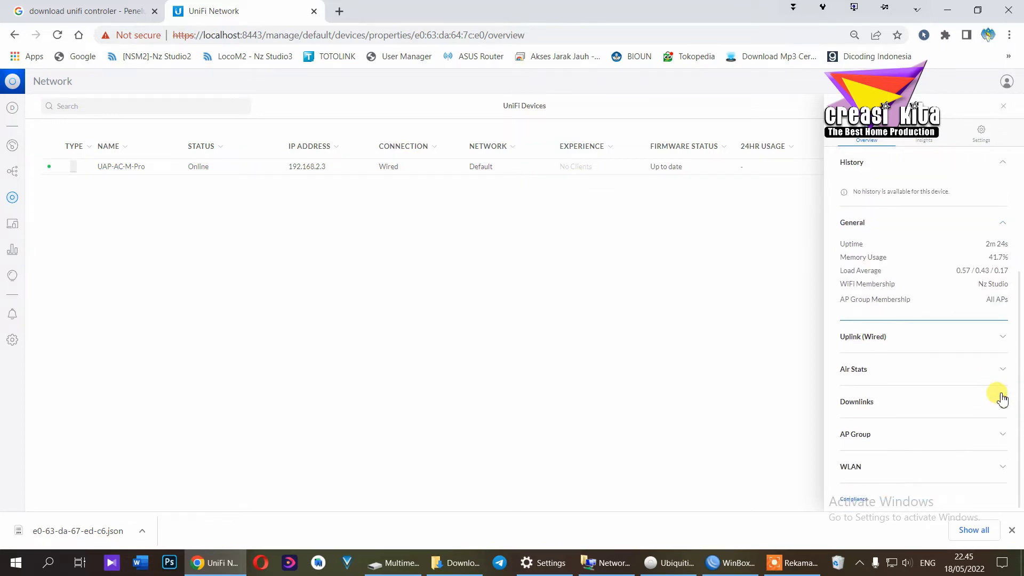
Check its wired uplink and air stats, then the WLANs showing Nz Studio SSIDs on channels 36 and 11
left_click(1002, 340)
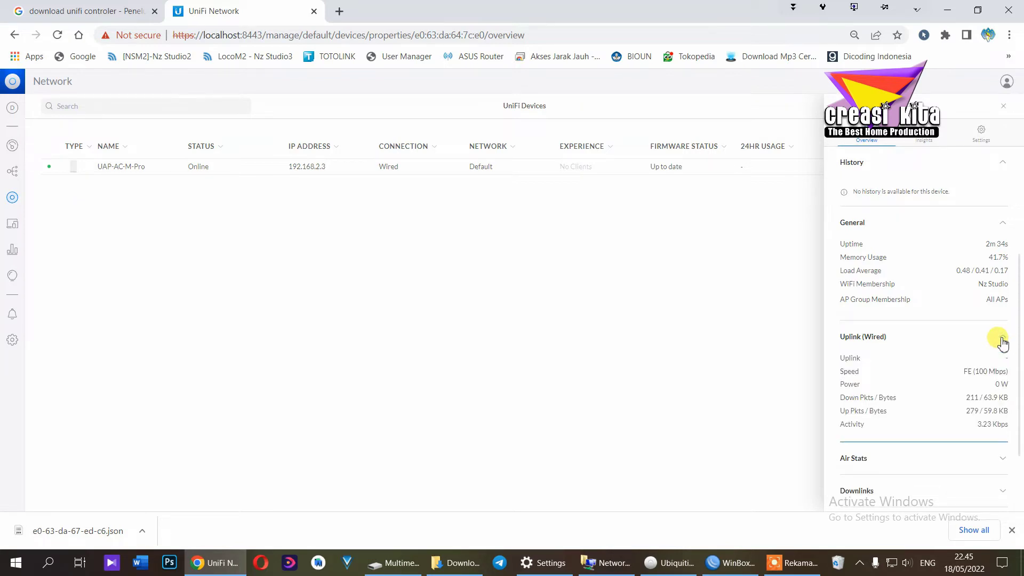
left_click(1002, 342)
left_click(1003, 374)
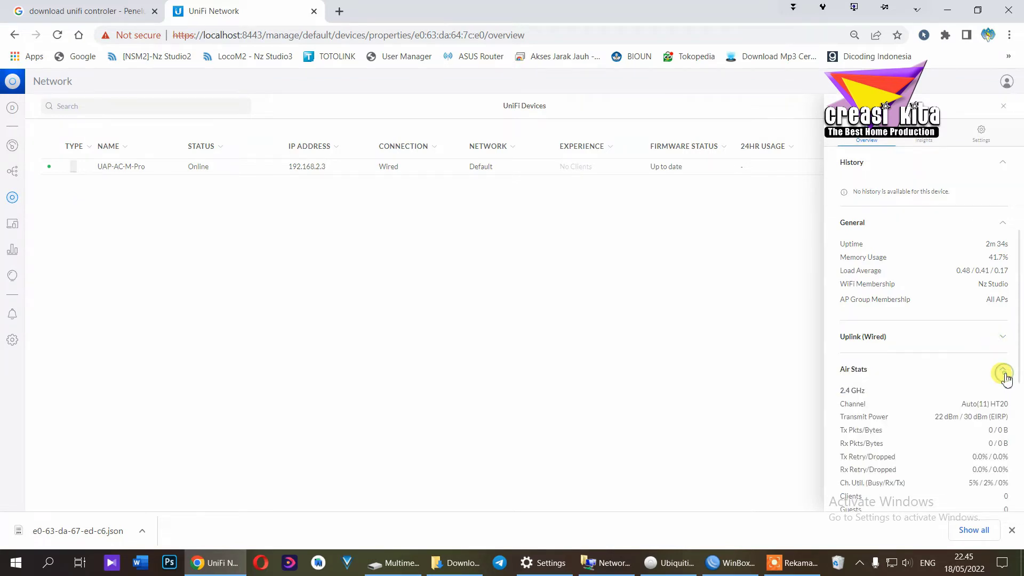
scroll(1005, 378, "down", 3)
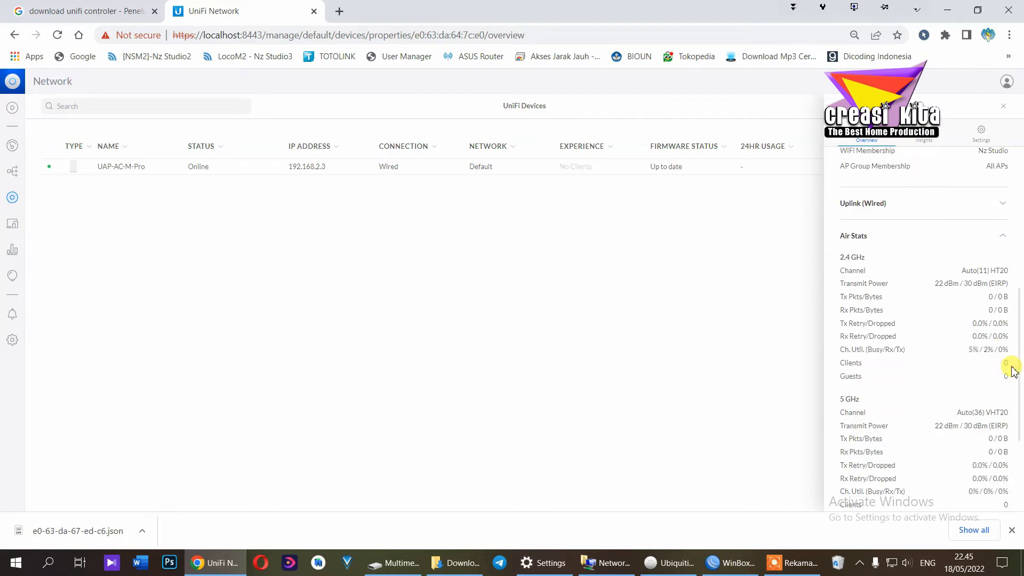
scroll(994, 472, "down", 5)
left_click(995, 473)
scroll(995, 458, "down", 2)
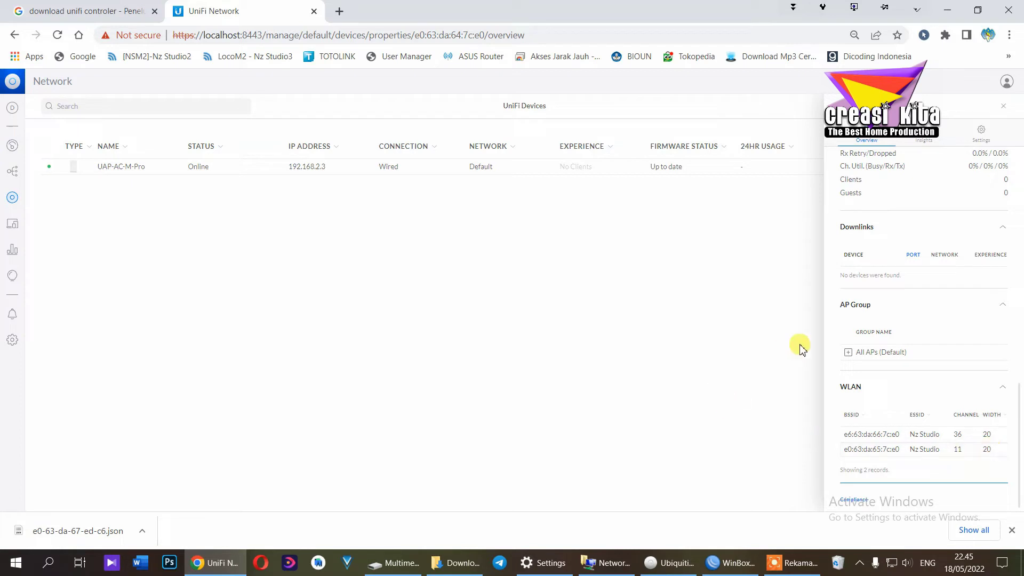
View the access point's channel insights
left_click(914, 138)
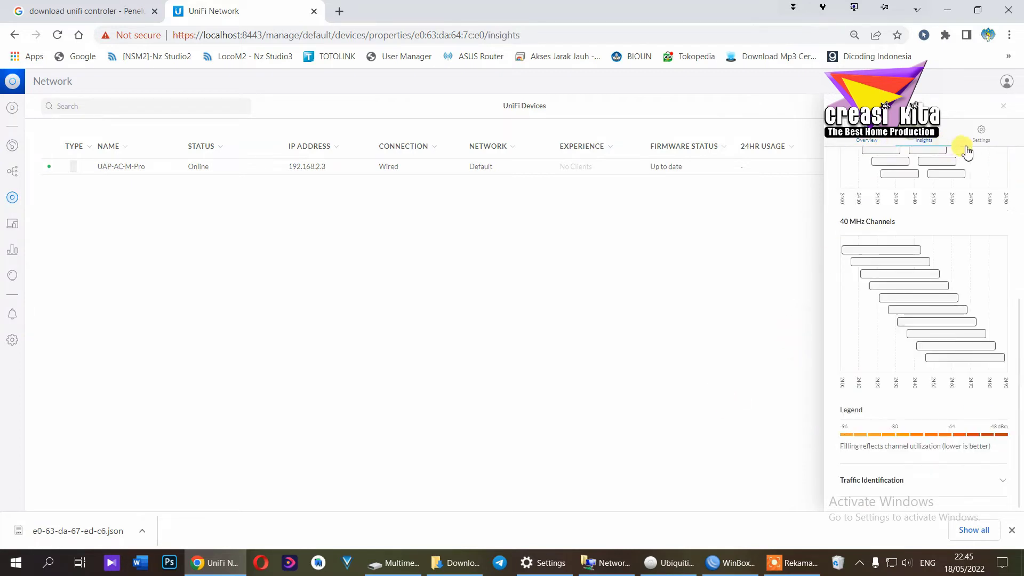
scroll(900, 384, "up", 5)
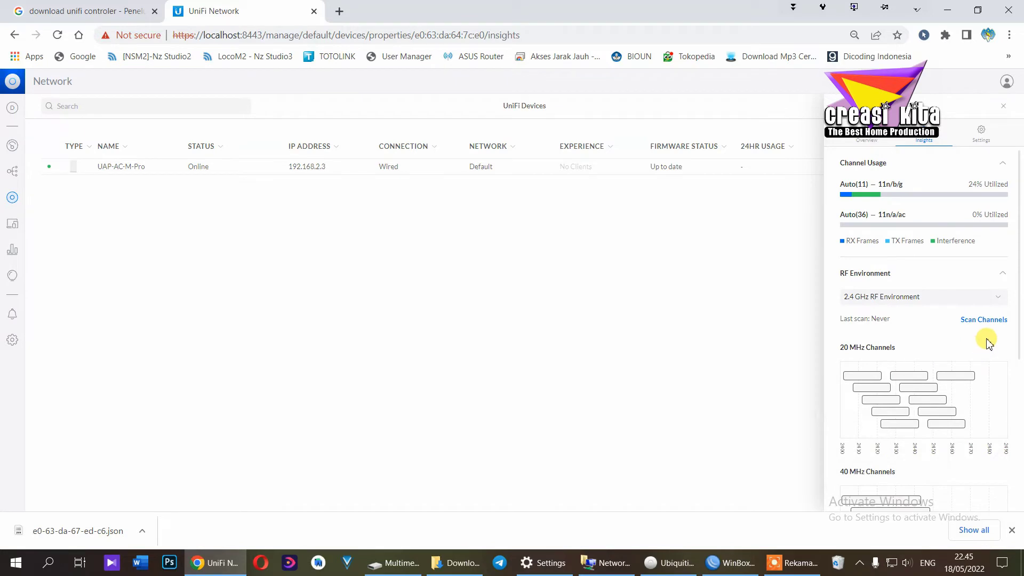
scroll(986, 341, "down", 5)
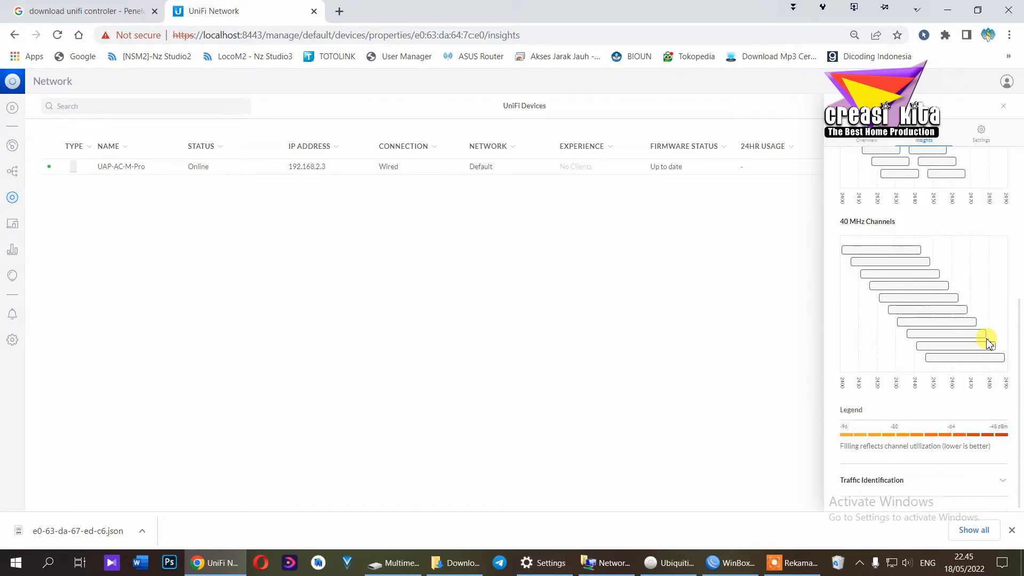
Look through the AP's Band Steering, LED and Network settings
left_click(981, 136)
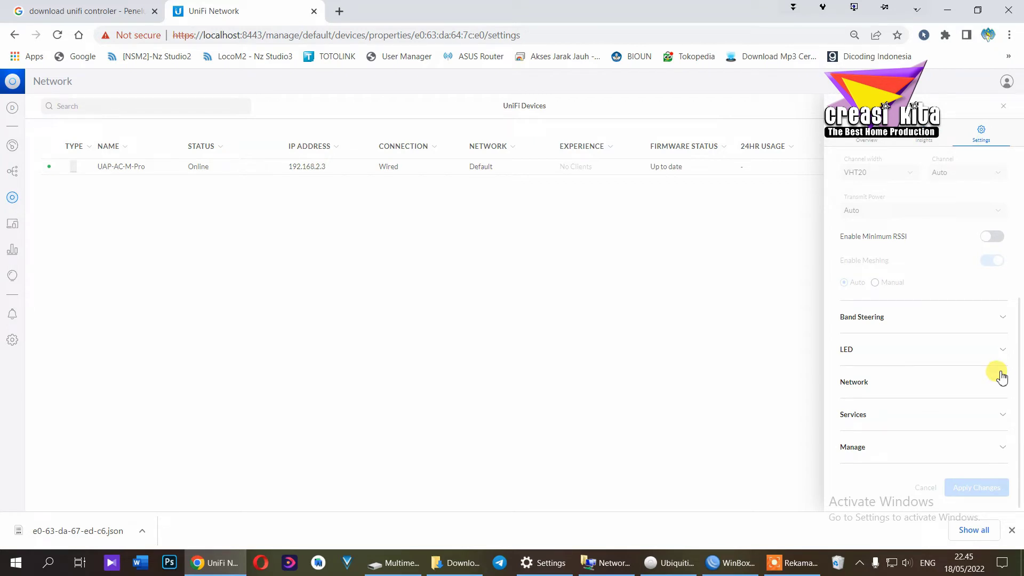
left_click(997, 320)
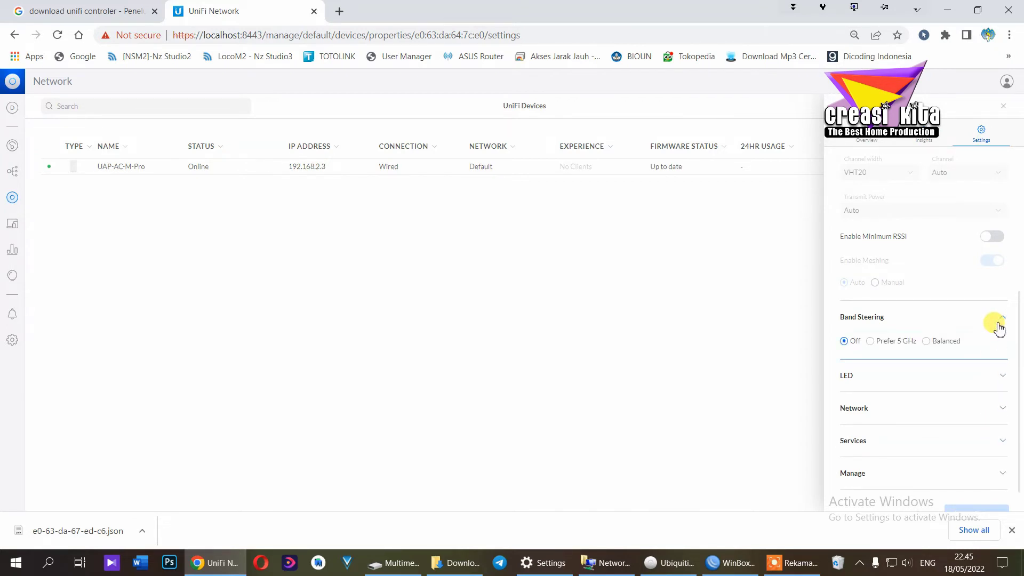
left_click(996, 321)
left_click(989, 348)
left_click(989, 349)
left_click(983, 383)
left_click(984, 388)
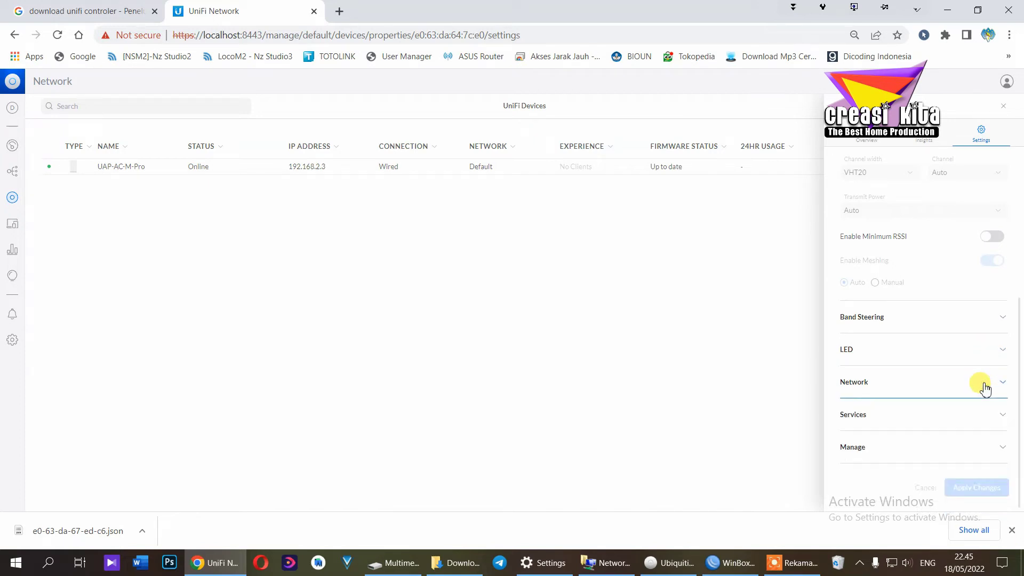
Set the AP's IP configuration to Static IP, review Services, and turn off Use Global AP Settings
left_click(984, 388)
left_click(999, 416)
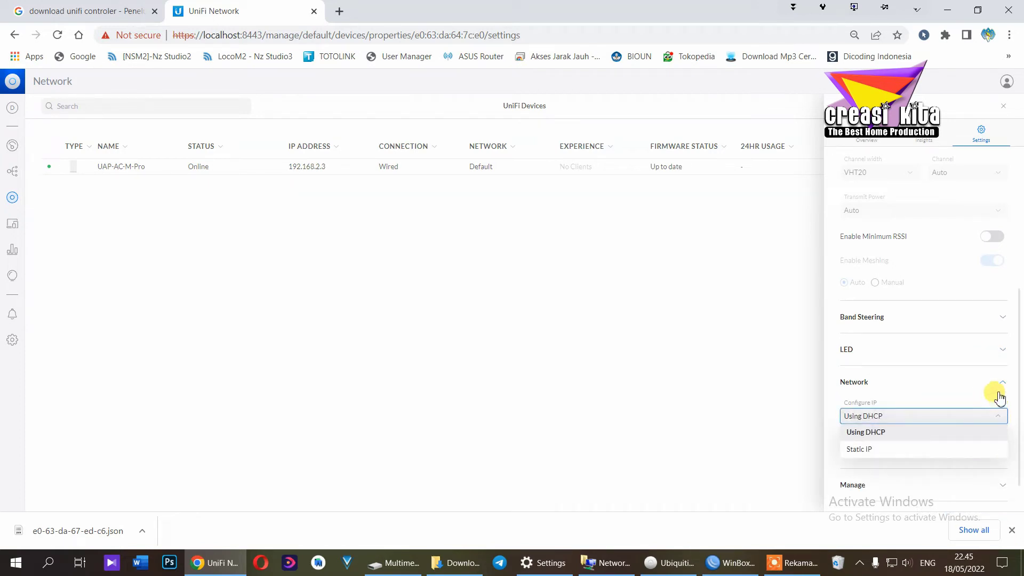
left_click(963, 449)
scroll(958, 386, "down", 3)
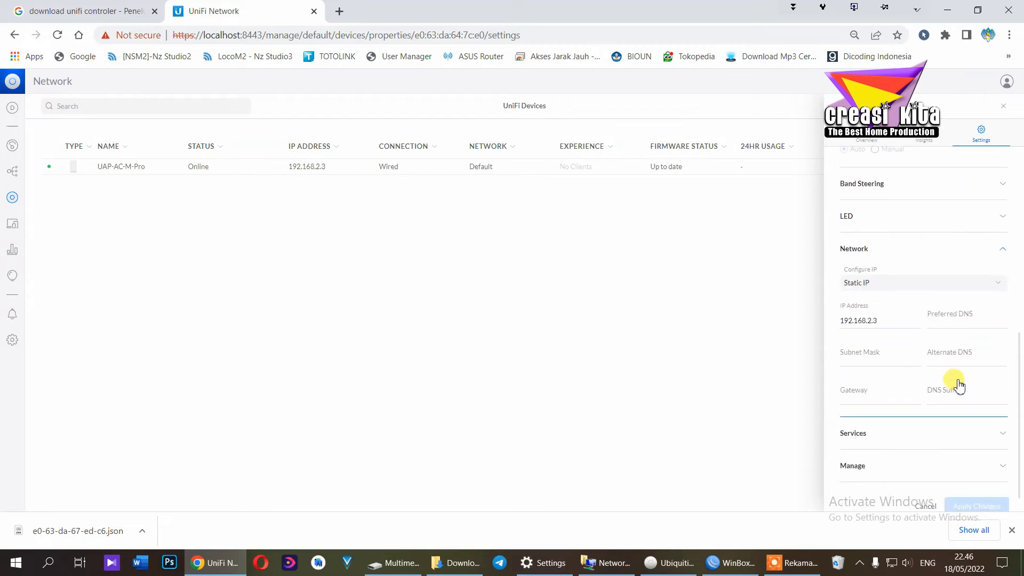
left_click(995, 289)
left_click(906, 315)
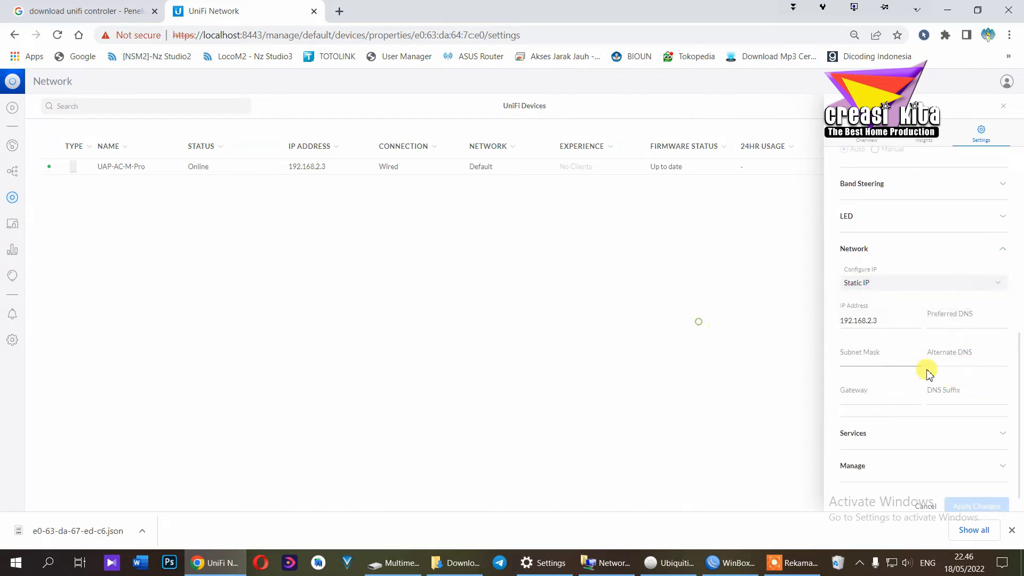
left_click(987, 439)
scroll(976, 426, "down", 3)
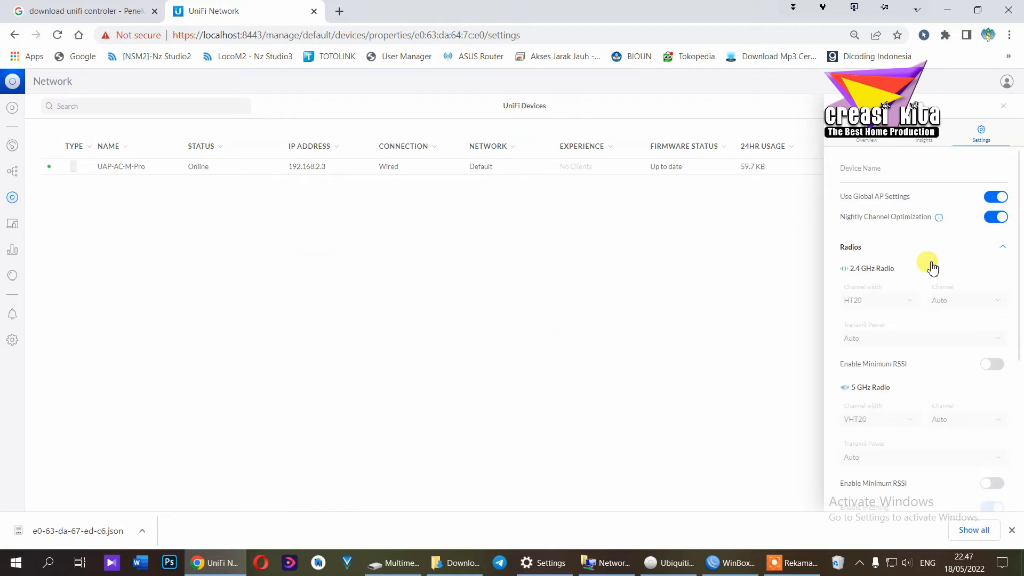
left_click(995, 197)
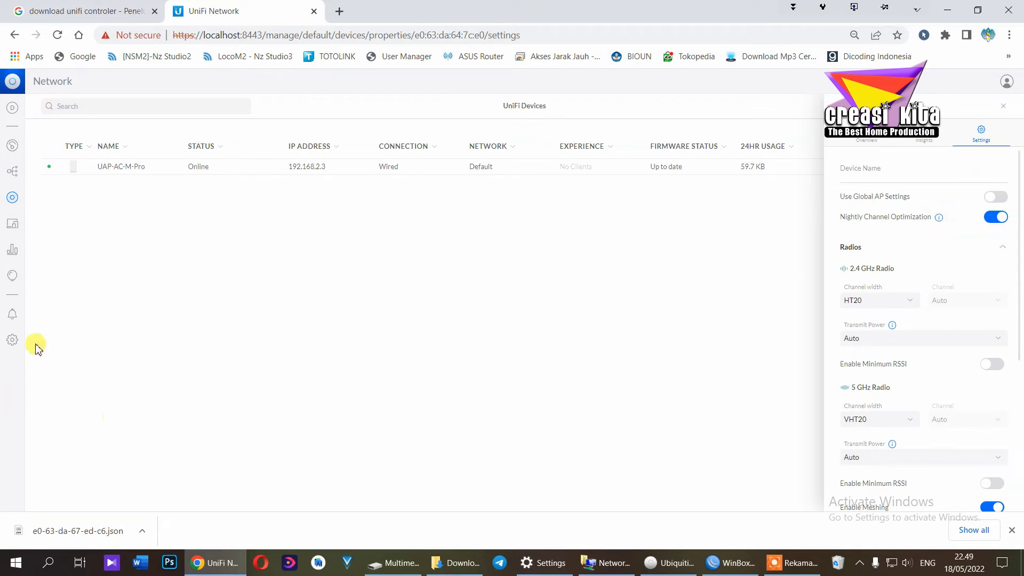
left_click(14, 342)
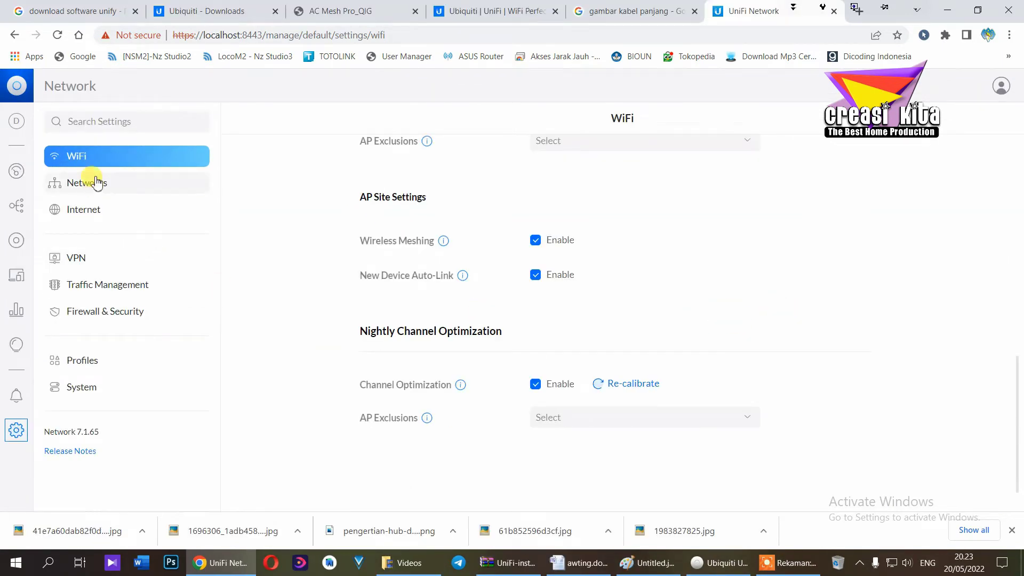
Open the New Nz Studio 2 WiFi network and list All APs broadcasting it
scroll(753, 322, "up", 6)
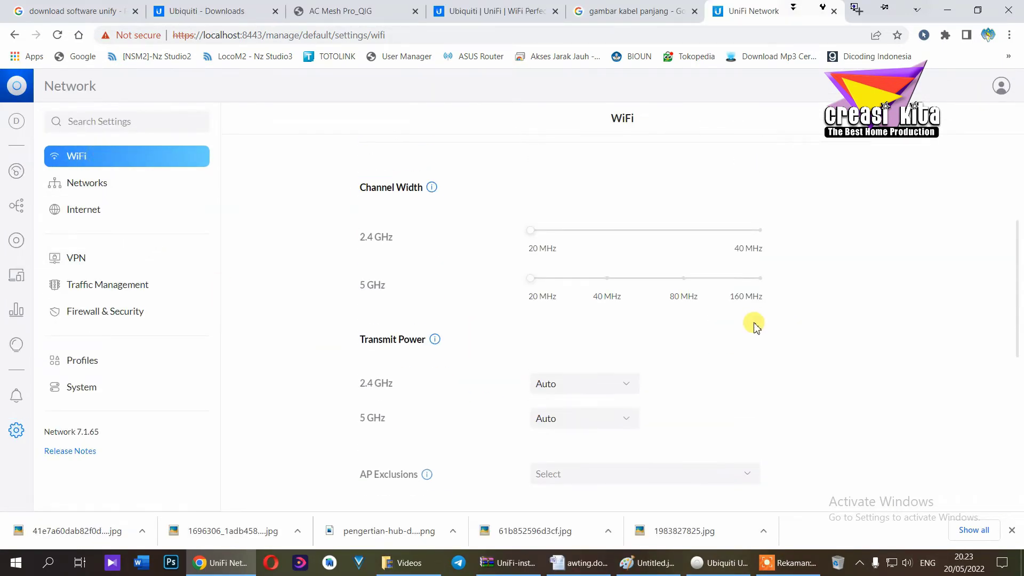
scroll(754, 327, "up", 4)
key("ctrl+minus")
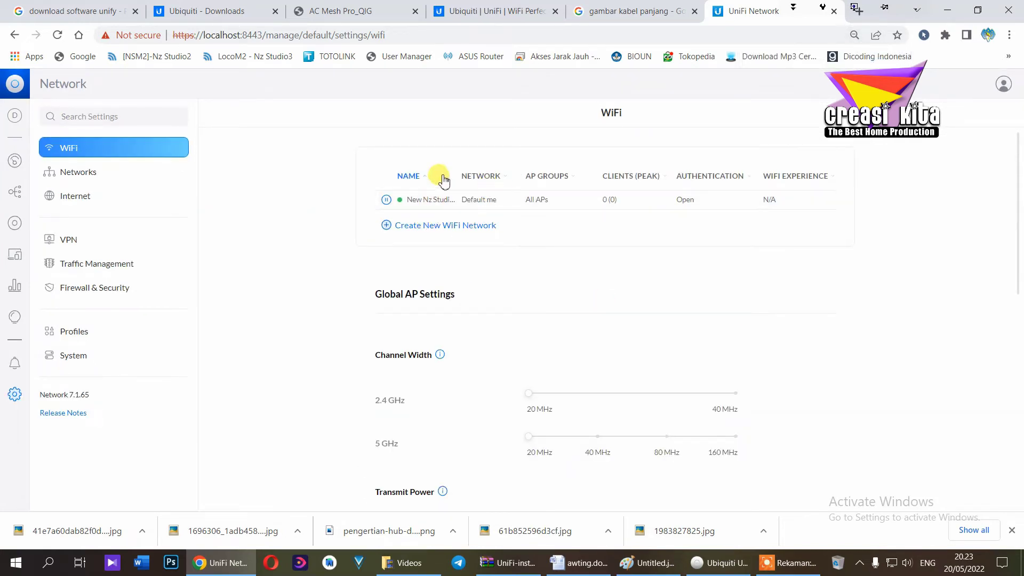
left_click(433, 208)
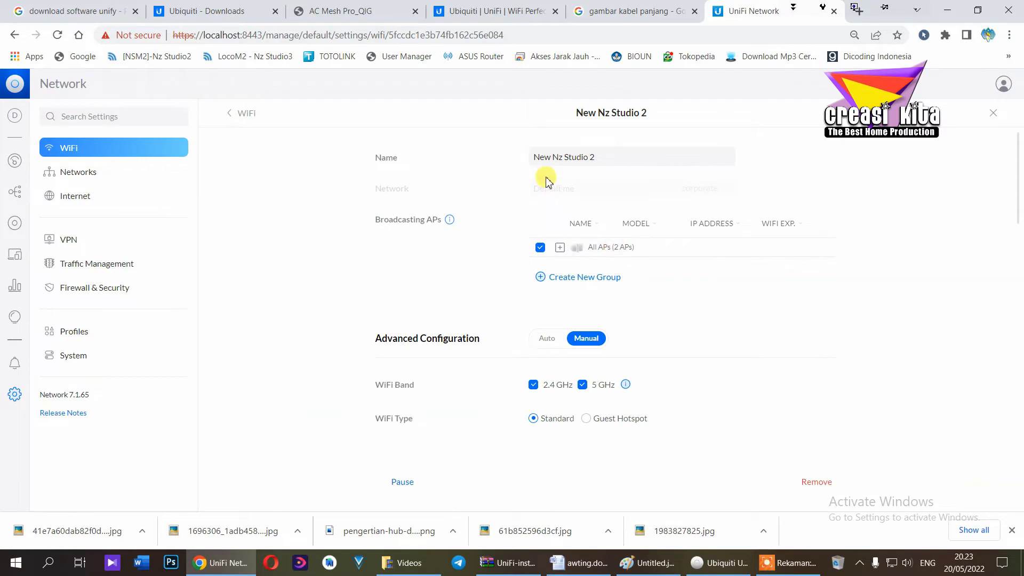
left_click(559, 248)
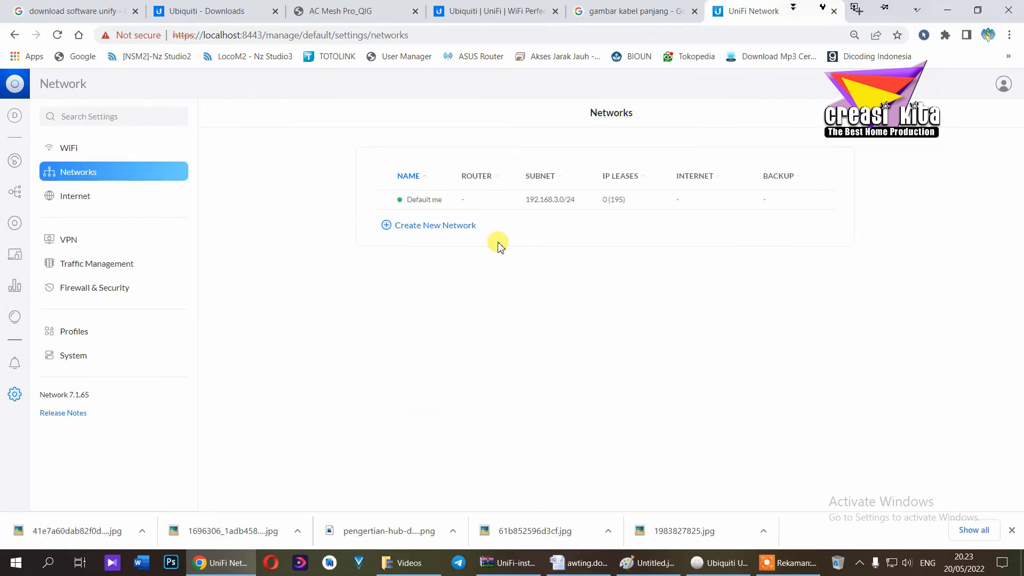
Review the Default me network's subnet and DHCP settings alongside the Internet settings page
left_click(573, 201)
scroll(619, 273, "down", 5)
scroll(620, 274, "up", 5)
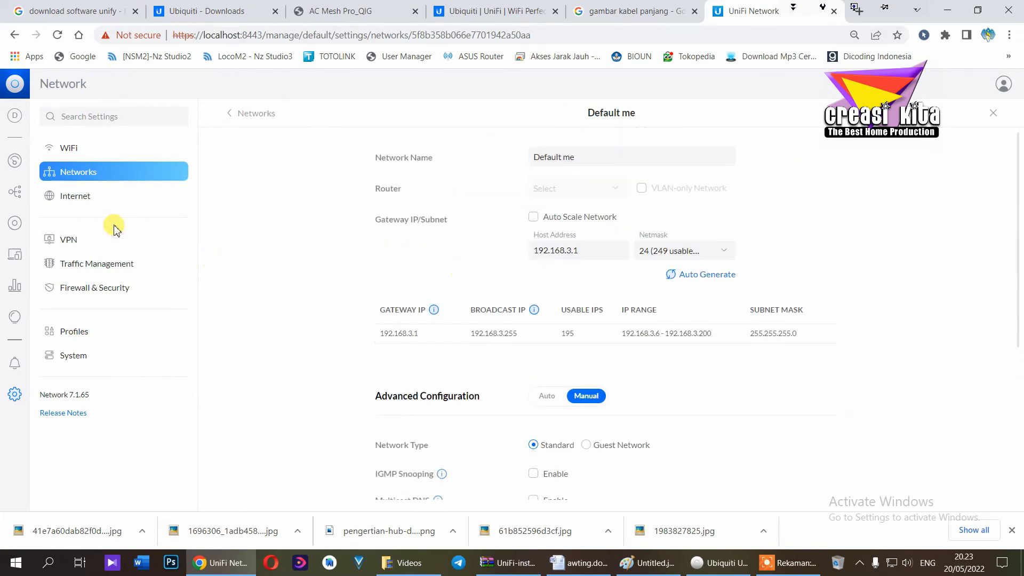
left_click(99, 210)
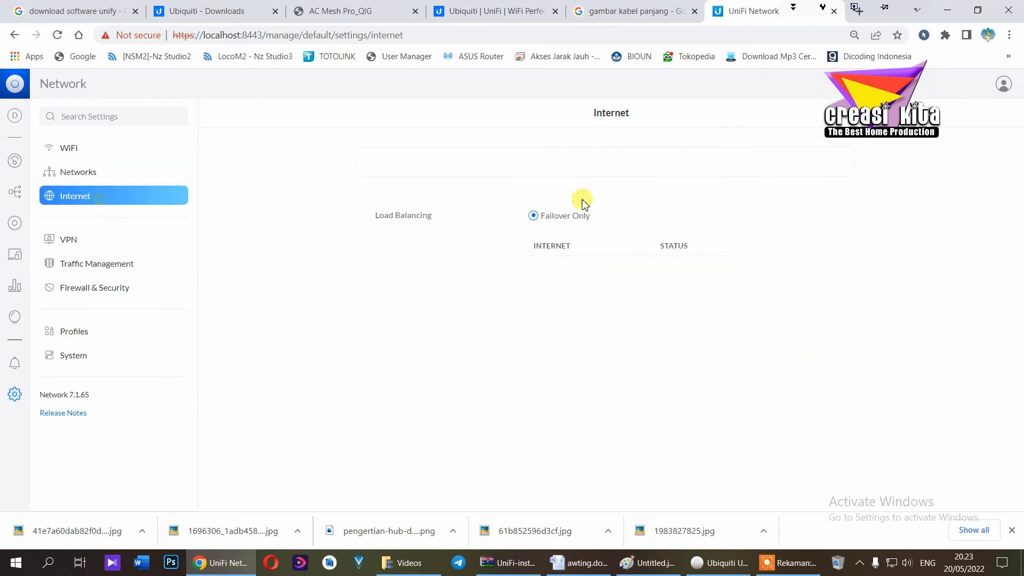
left_click(575, 199)
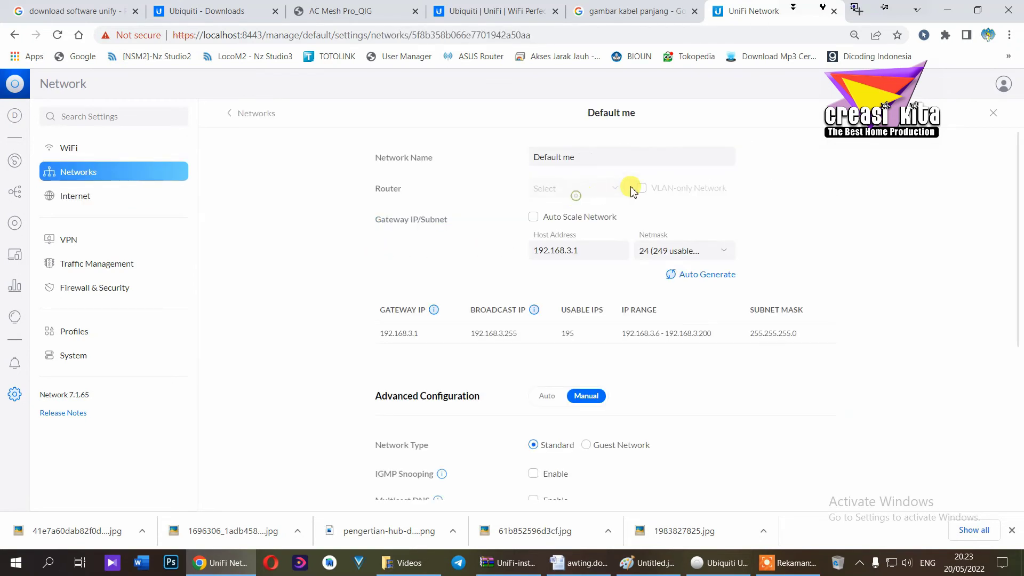
scroll(619, 272, "down", 4)
scroll(620, 275, "down", 1)
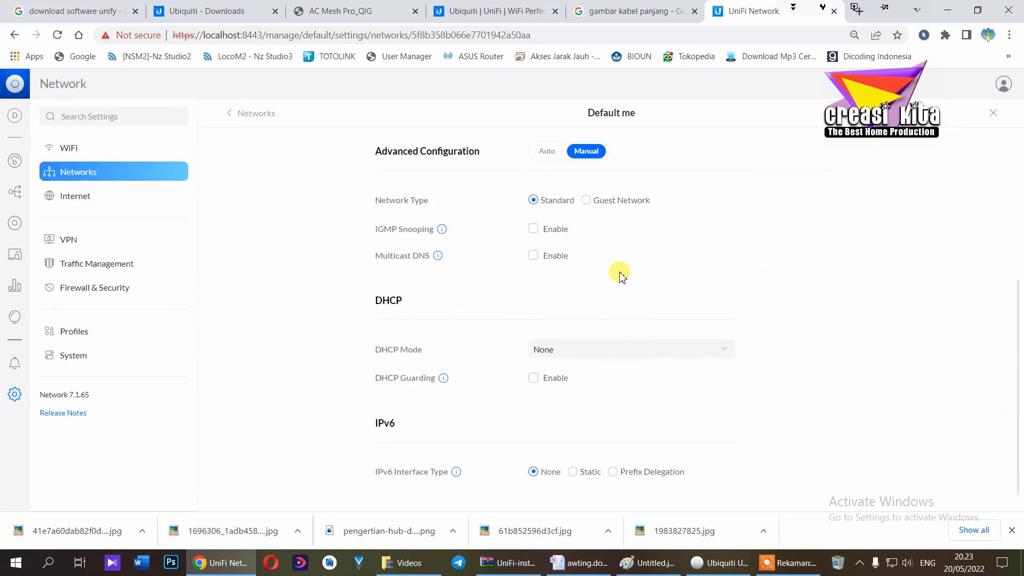
scroll(619, 275, "up", 4)
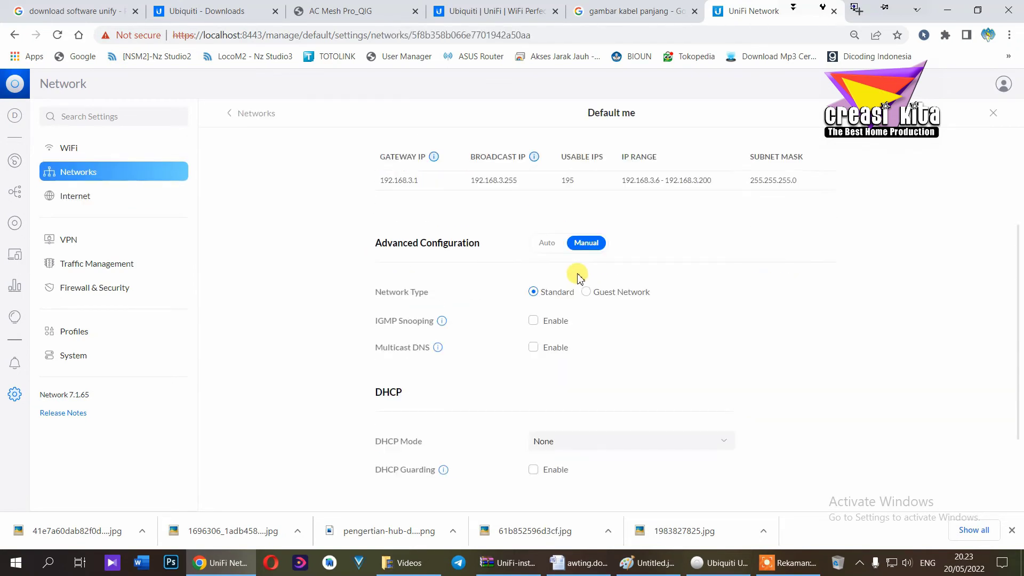
left_click(99, 209)
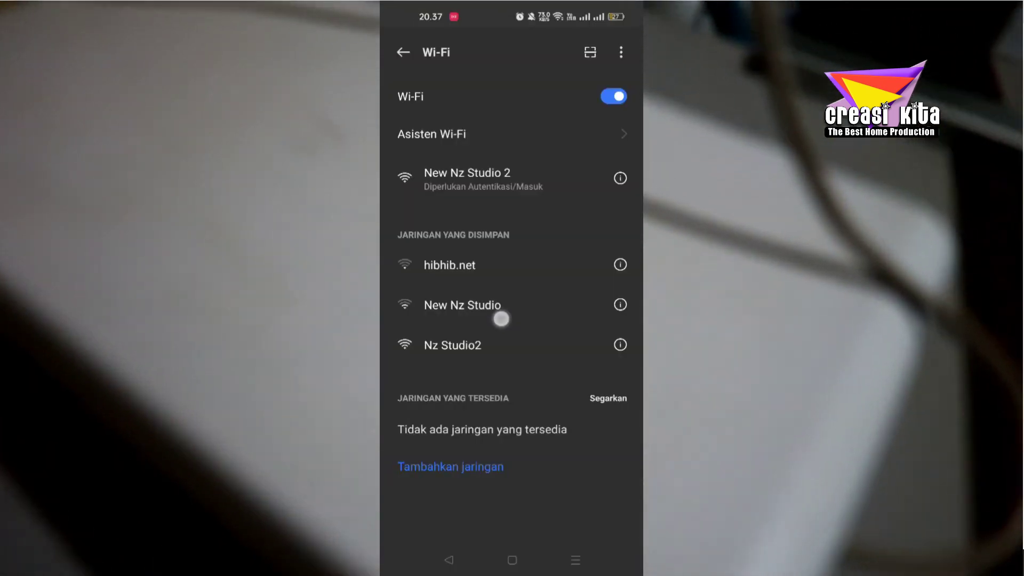
Connect the phone to the New Nz Studio 2 Wi-Fi network
left_click_drag(501, 319, 533, 233)
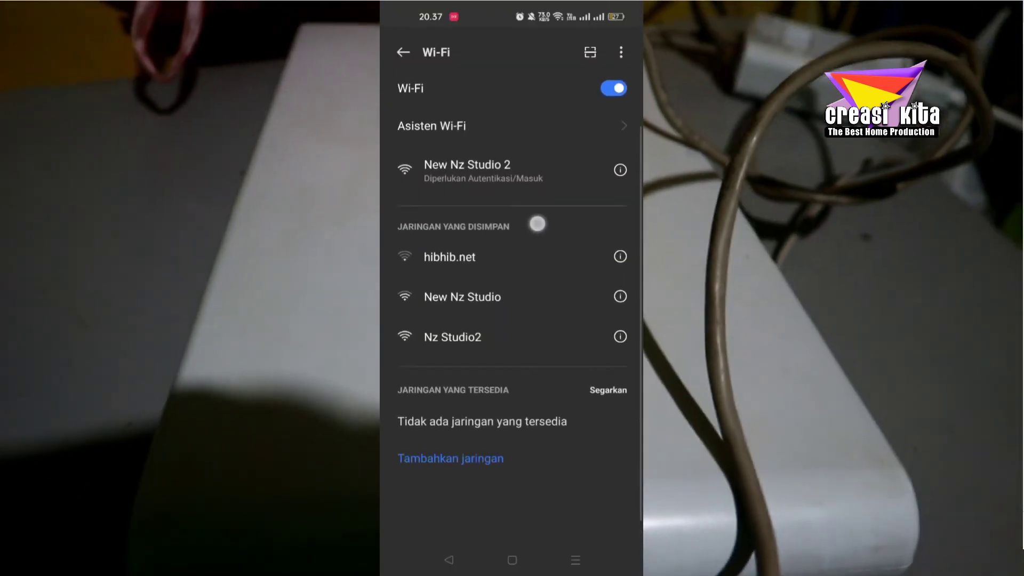
left_click_drag(402, 379, 535, 240)
left_click(554, 183)
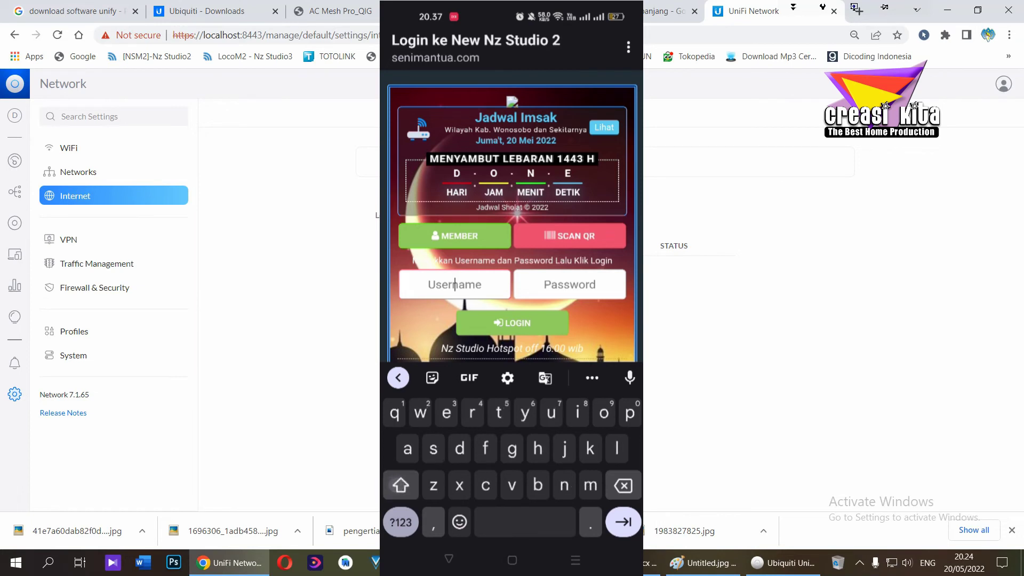
Sign in on the hotspot login page with the hotspot username and password
left_click(90, 239)
left_click(586, 275)
scroll(651, 209, "down", 5)
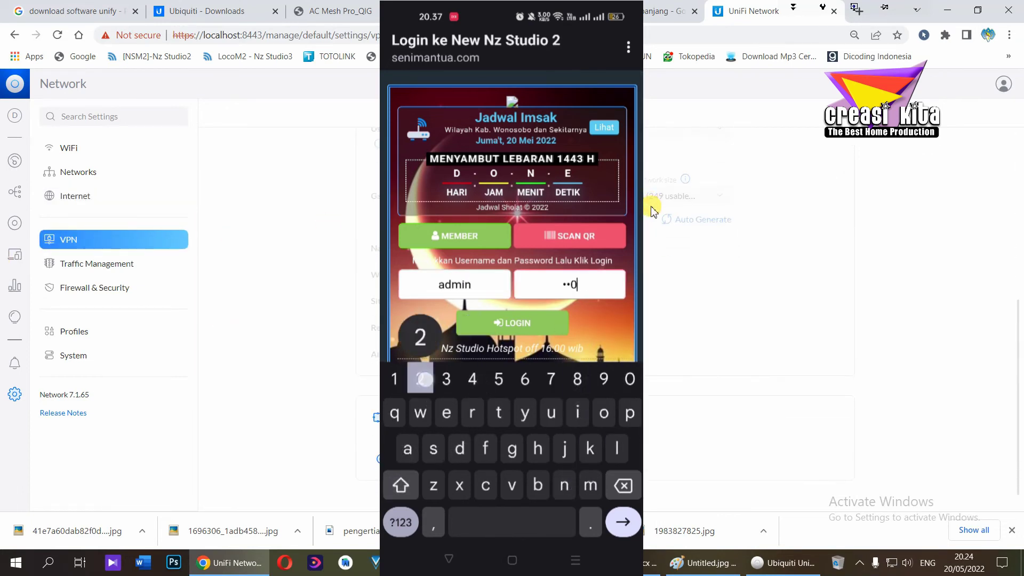
left_click(512, 323)
scroll(652, 229, "up", 5)
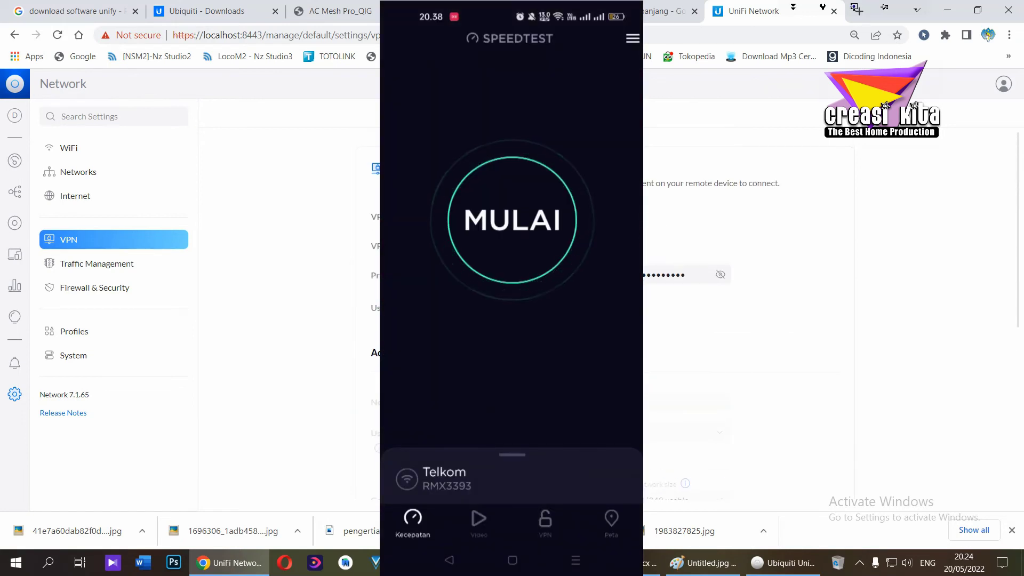
Run the phone speed test while browsing Traffic Management, Firewall & Security and Profiles settings
left_click(511, 220)
left_click(97, 264)
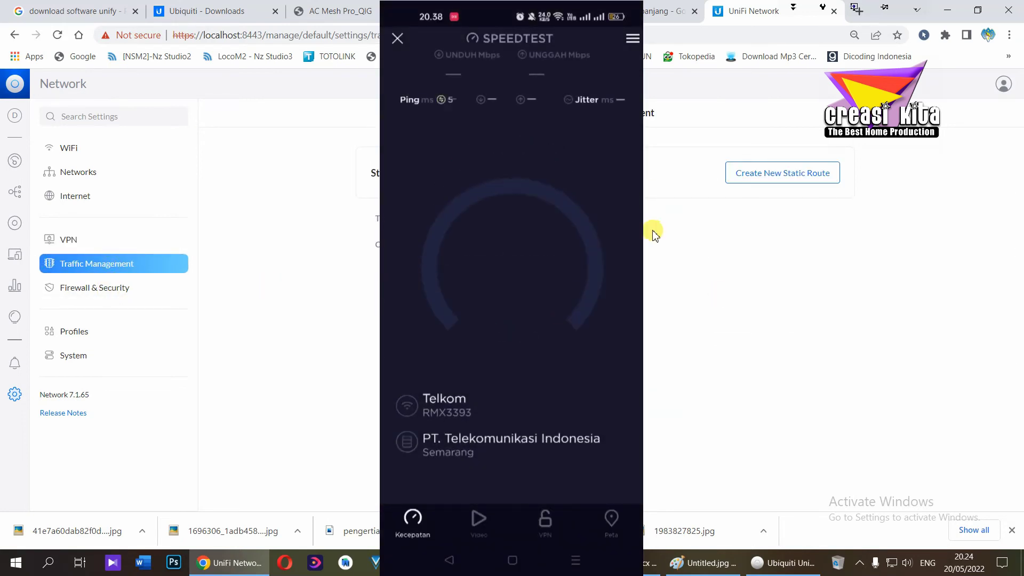
left_click(64, 288)
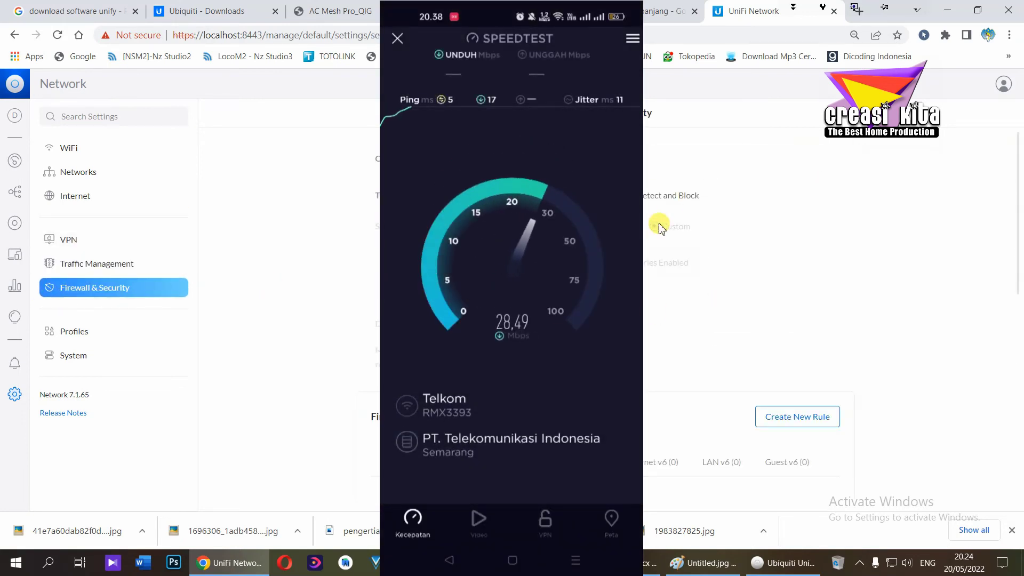
left_click(76, 337)
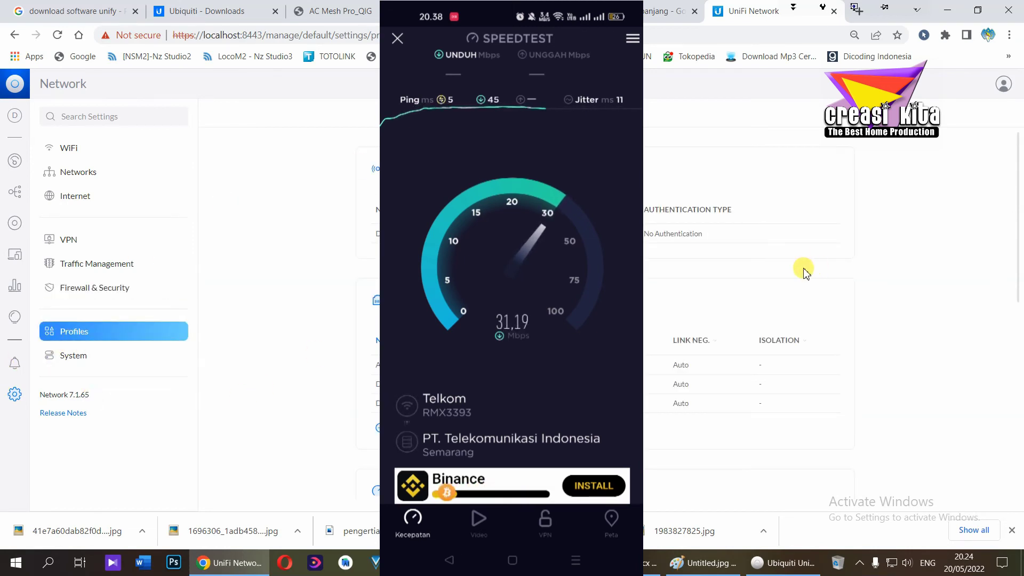
scroll(731, 322, "down", 5)
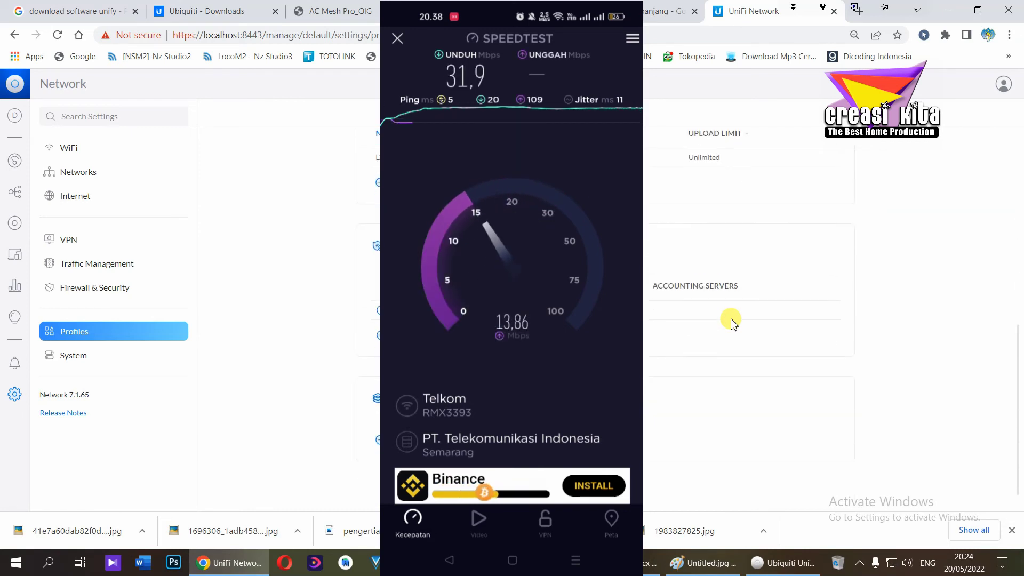
Review System settings: timezone (UTC+07:00) Asia/Jakarta and Multi-Site Management enabled
left_click(107, 356)
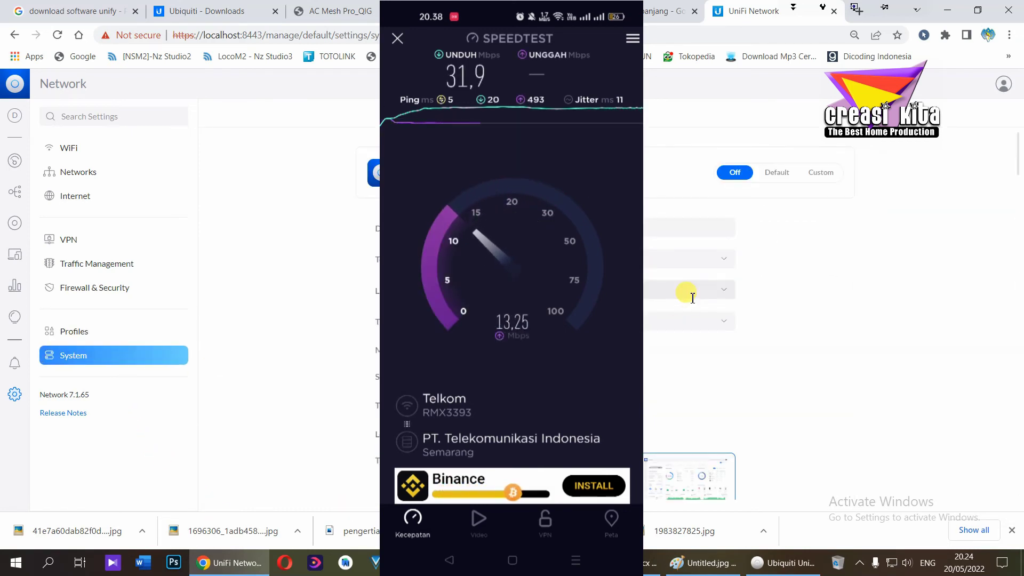
scroll(744, 368, "down", 1)
scroll(743, 366, "down", 8)
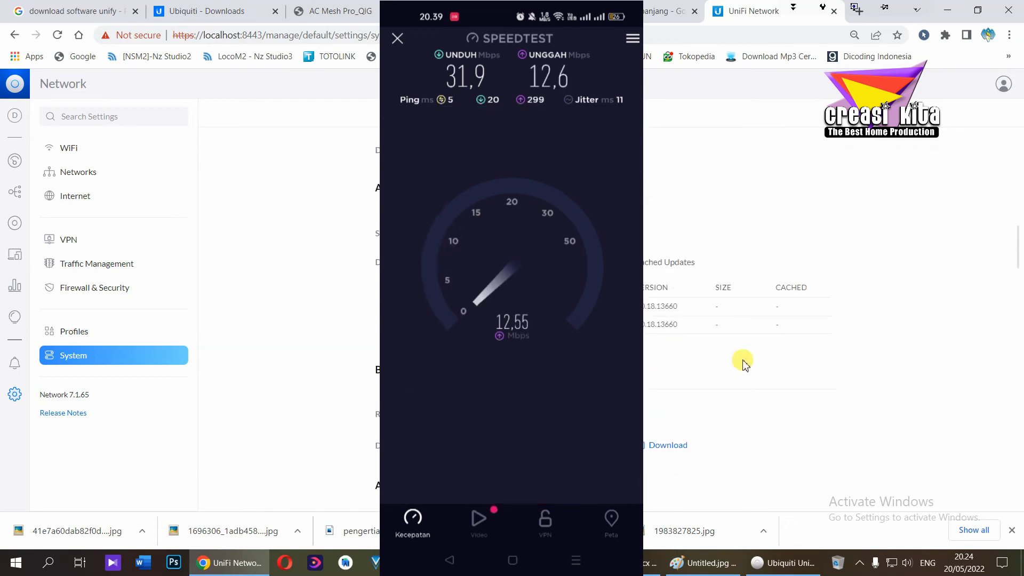
scroll(743, 364, "up", 5)
Review update, backup and data retention settings, then check the UAP-AC-M-Pro adoption and firmware notifications
scroll(745, 362, "up", 5)
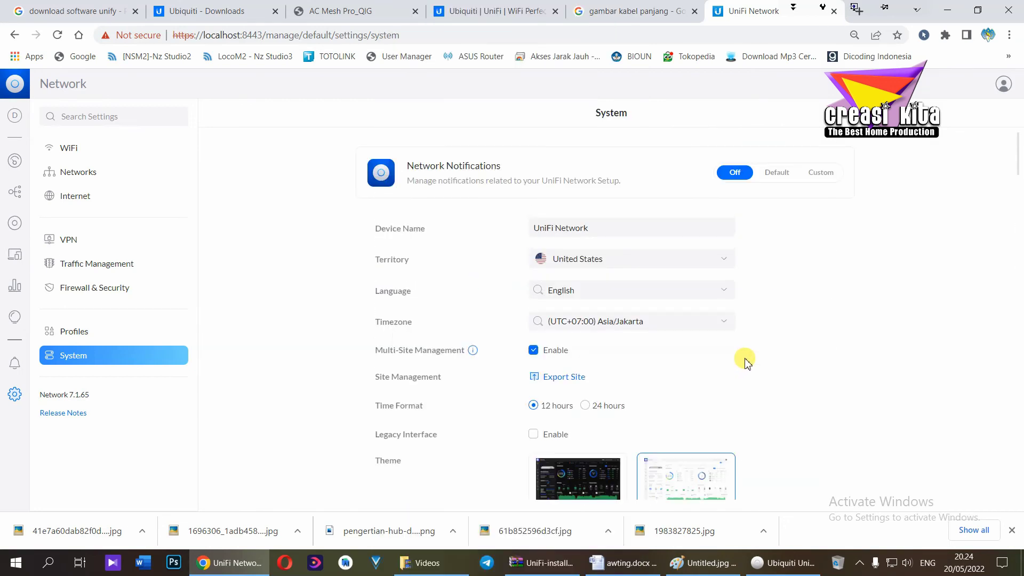
scroll(747, 328, "down", 10)
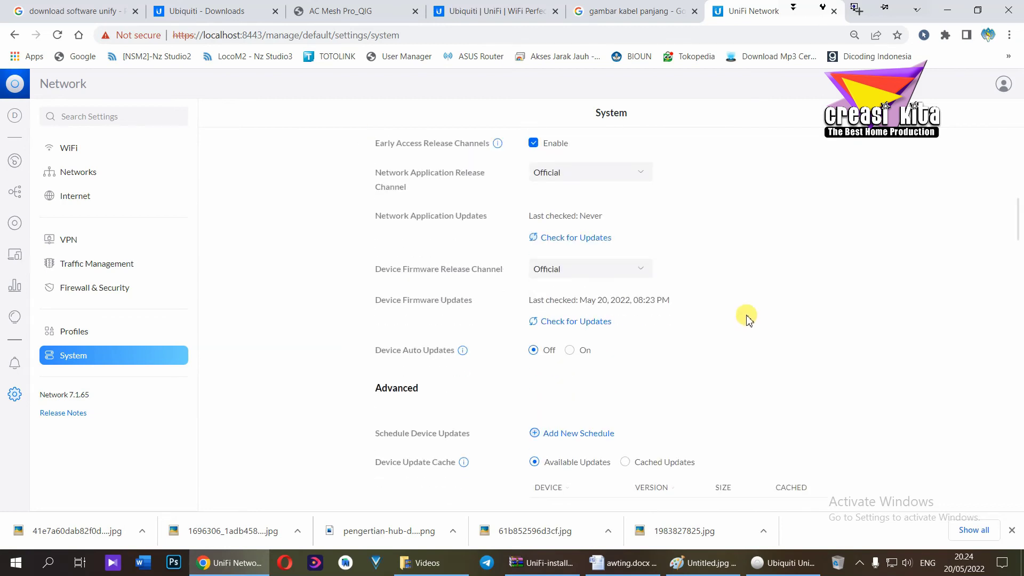
scroll(746, 319, "down", 4)
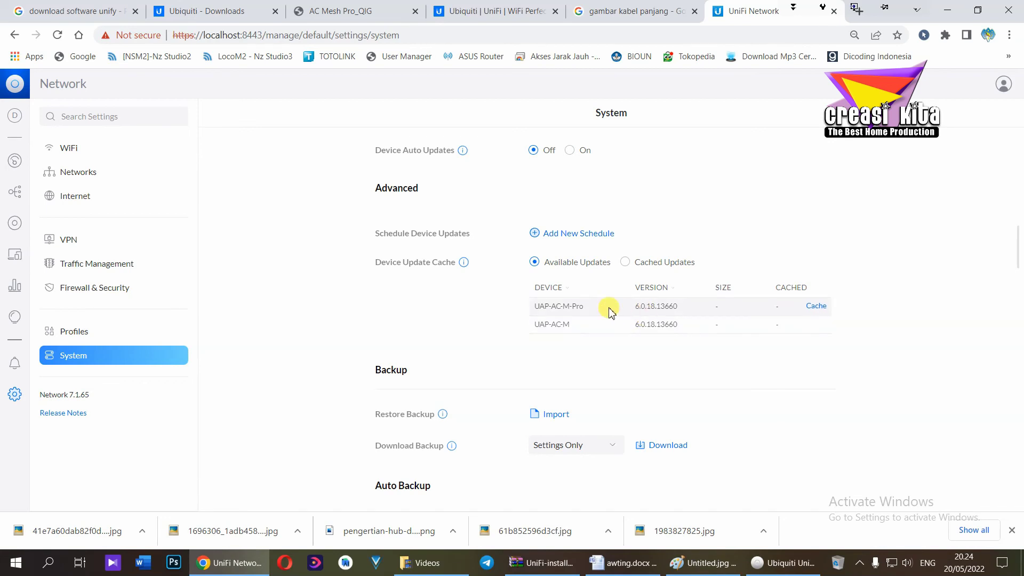
scroll(630, 261, "down", 15)
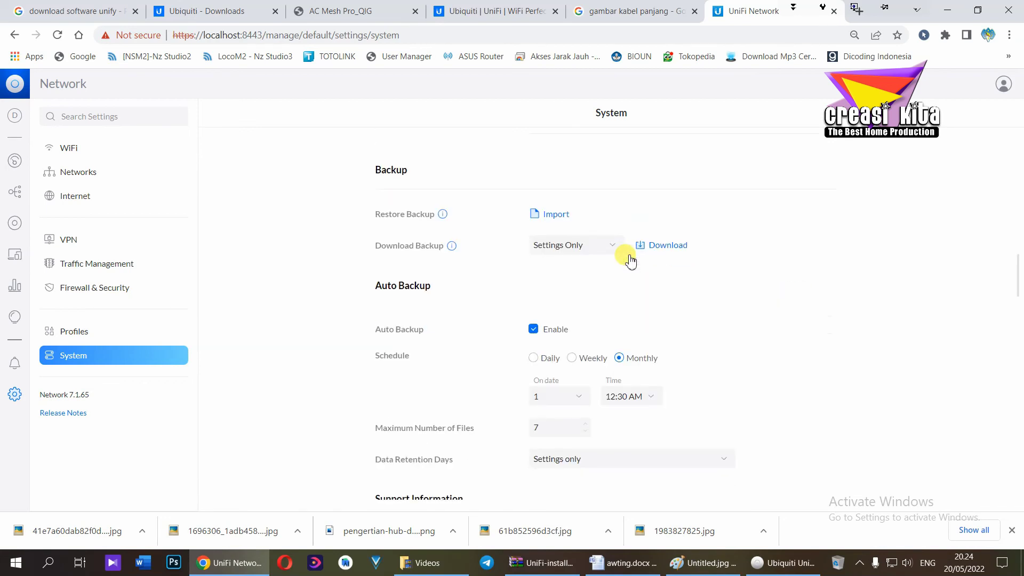
scroll(630, 261, "down", 15)
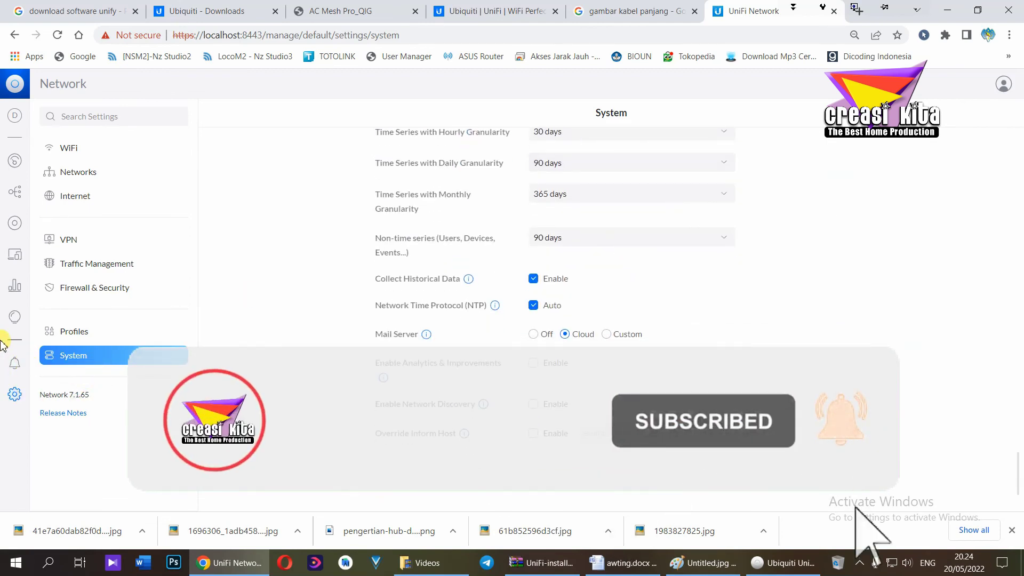
left_click(16, 365)
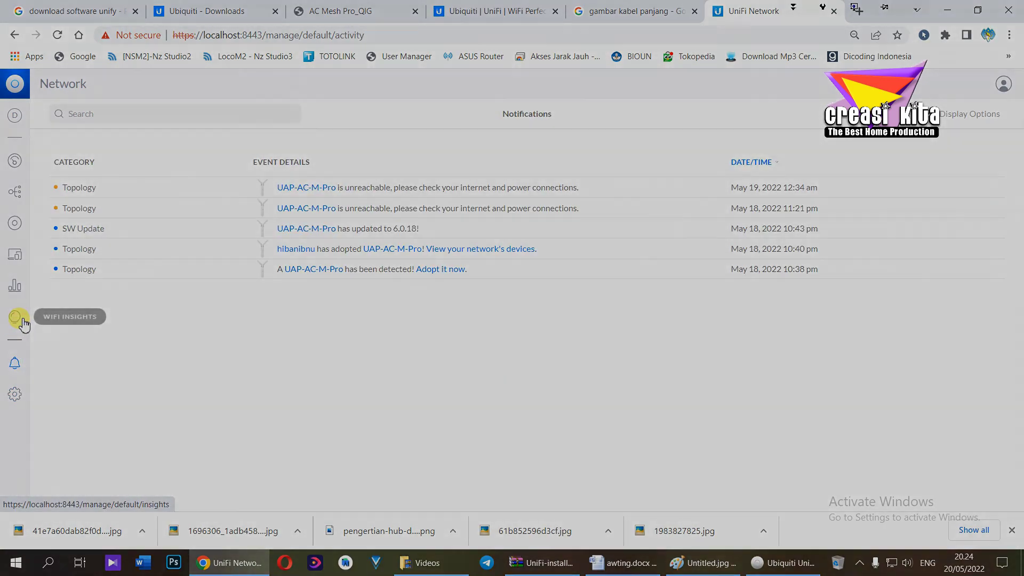